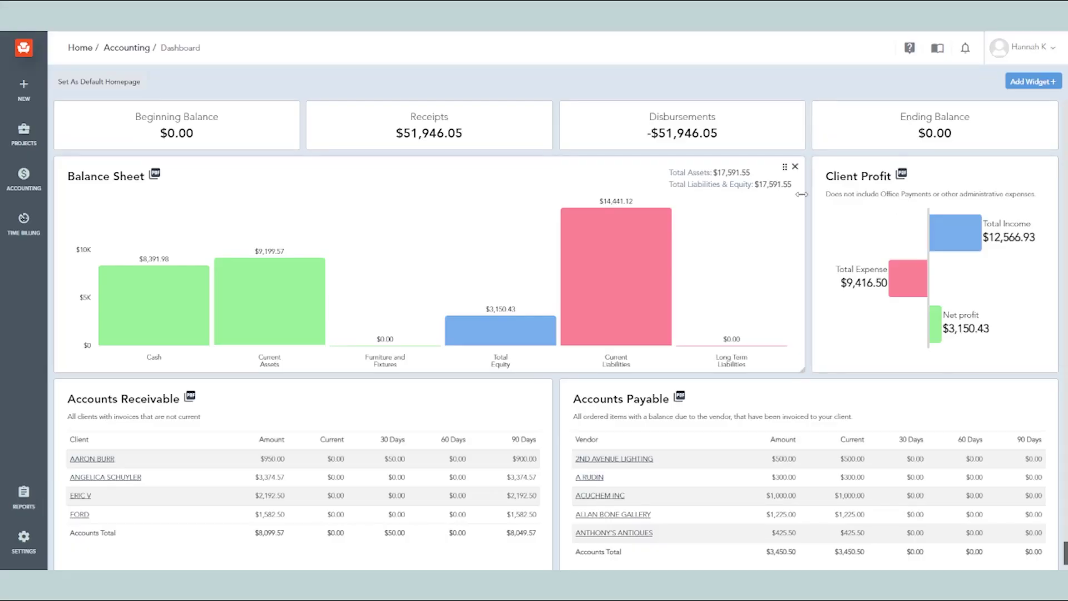
Stack the balance cards into a right-hand column and remove the Client Profit widget
{"action": "left_click_drag", "start_coordinate": [800, 193], "coordinate": [552, 194]}
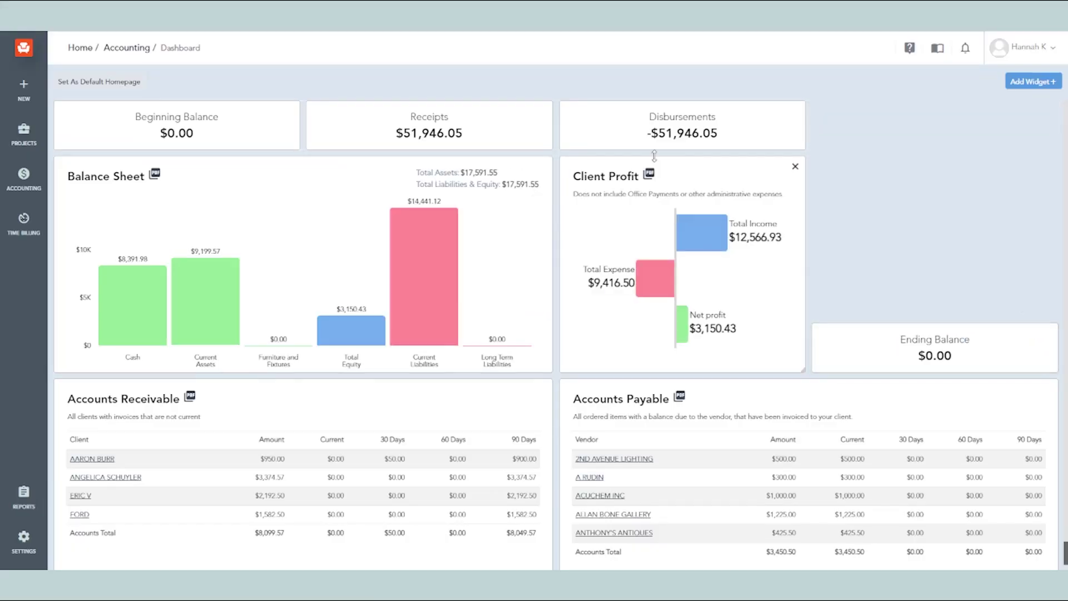
{"action": "mouse_move", "coordinate": [278, 114]}
{"action": "left_mouse_down"}
{"action": "mouse_move", "coordinate": [839, 132]}
{"action": "mouse_move", "coordinate": [969, 251]}
{"action": "left_mouse_up"}
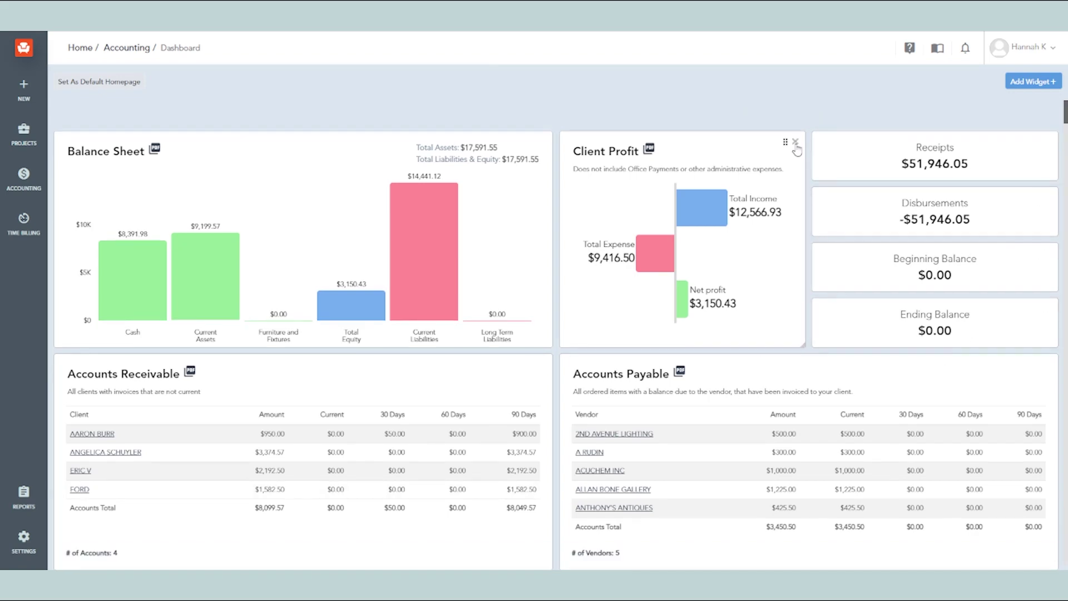
{"action": "left_click", "coordinate": [795, 143]}
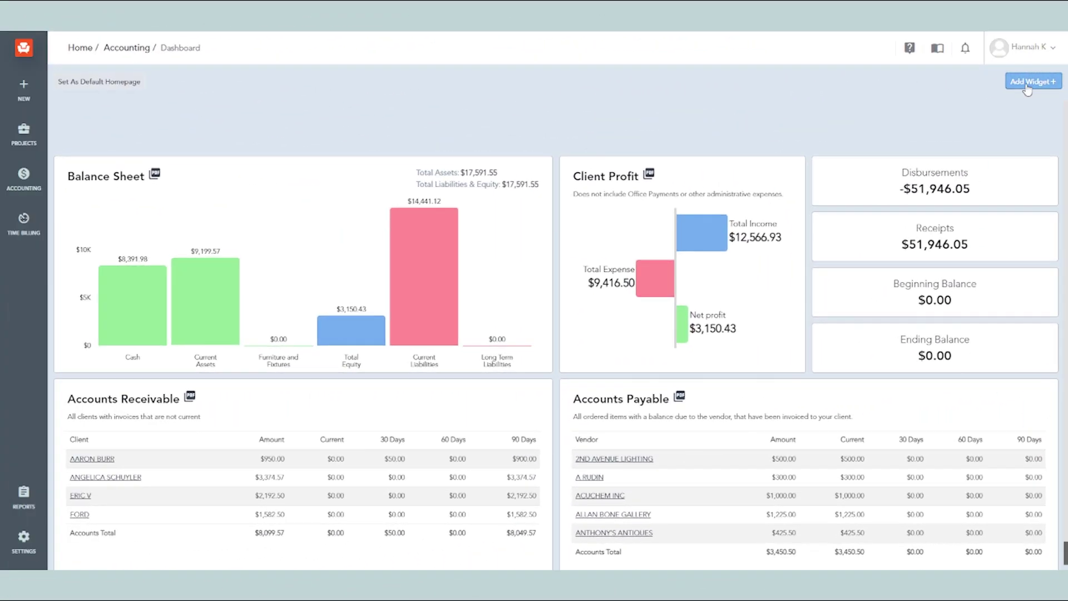
Restore the dashboard's default widget layout using Reset Dashboard in the Add Widget list
{"action": "left_click", "coordinate": [1028, 84]}
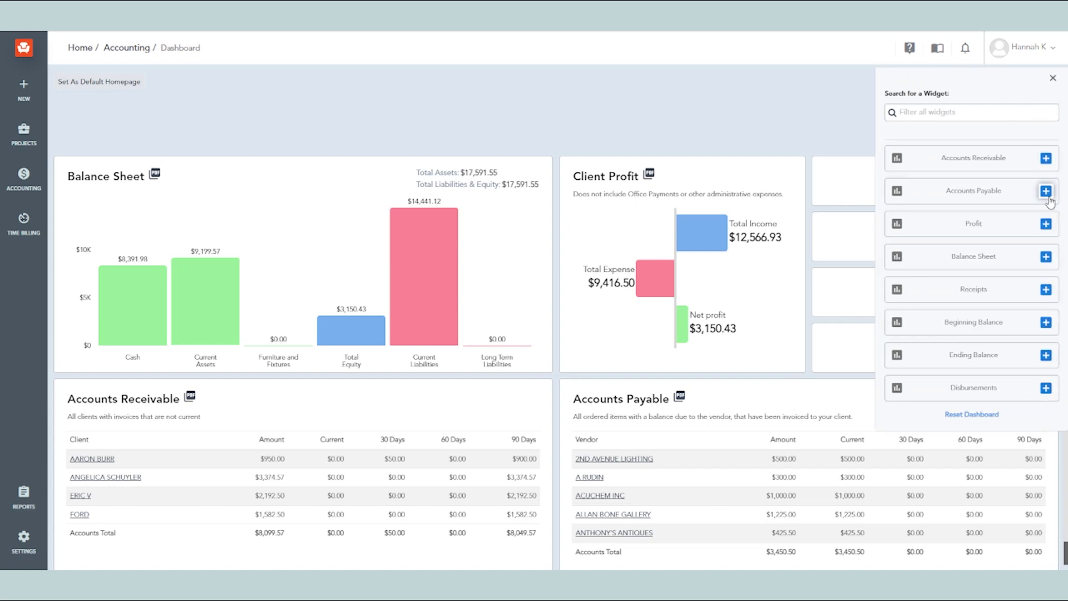
{"action": "left_click", "coordinate": [973, 414]}
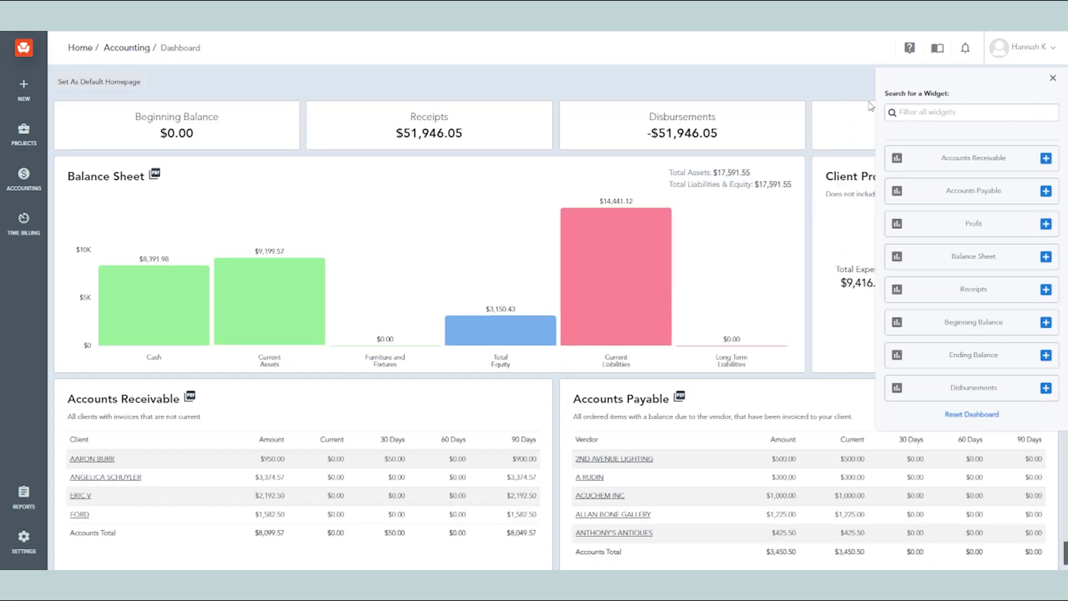
{"action": "left_click", "coordinate": [1054, 79]}
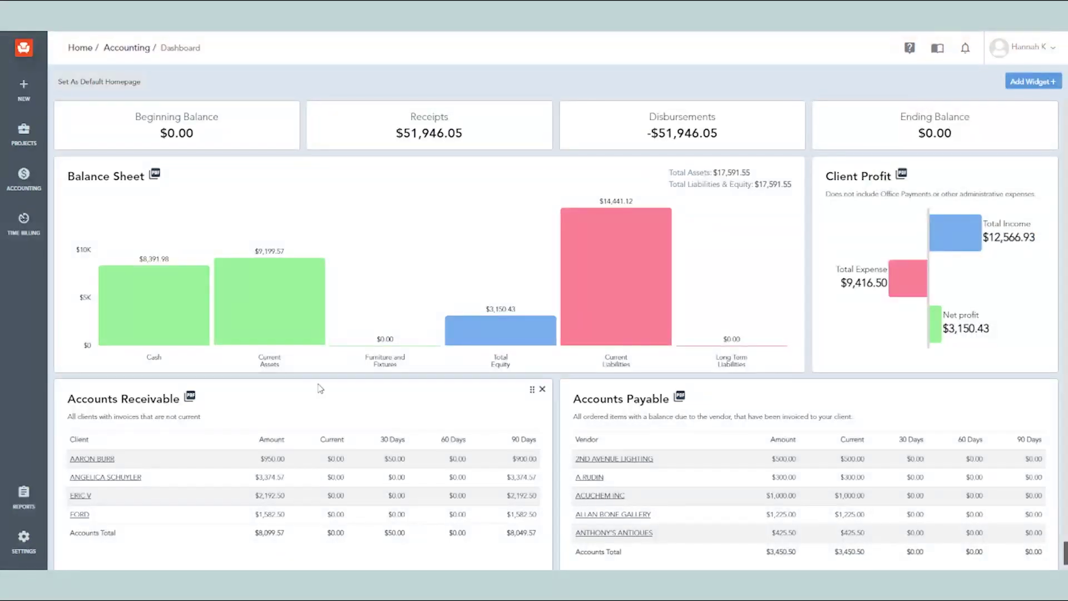
{"action": "scroll", "coordinate": [399, 301], "scroll_direction": "down", "scroll_amount": 1}
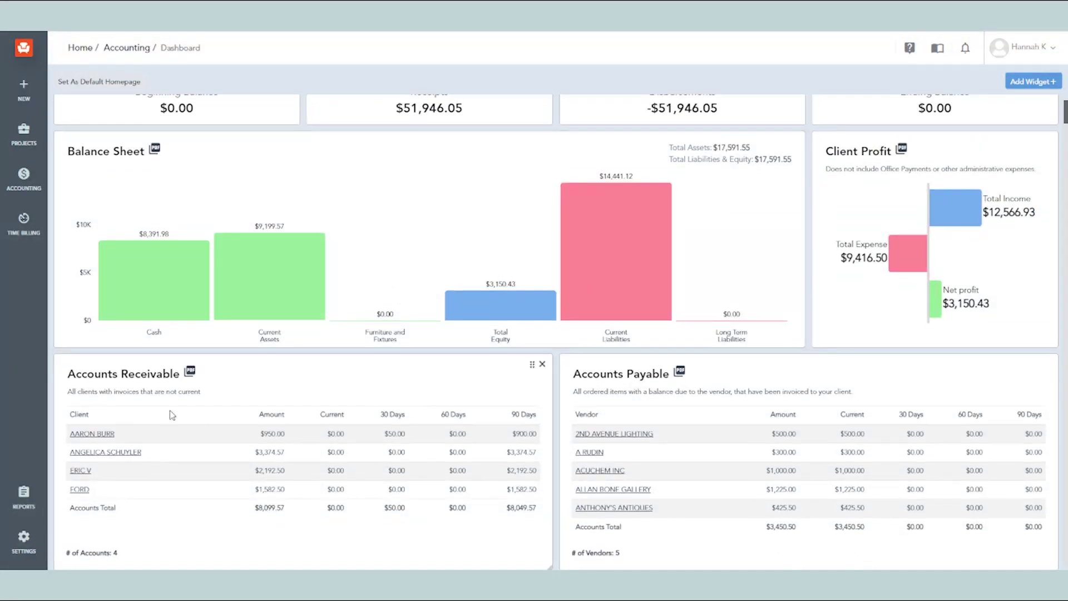
{"action": "left_click", "coordinate": [106, 434]}
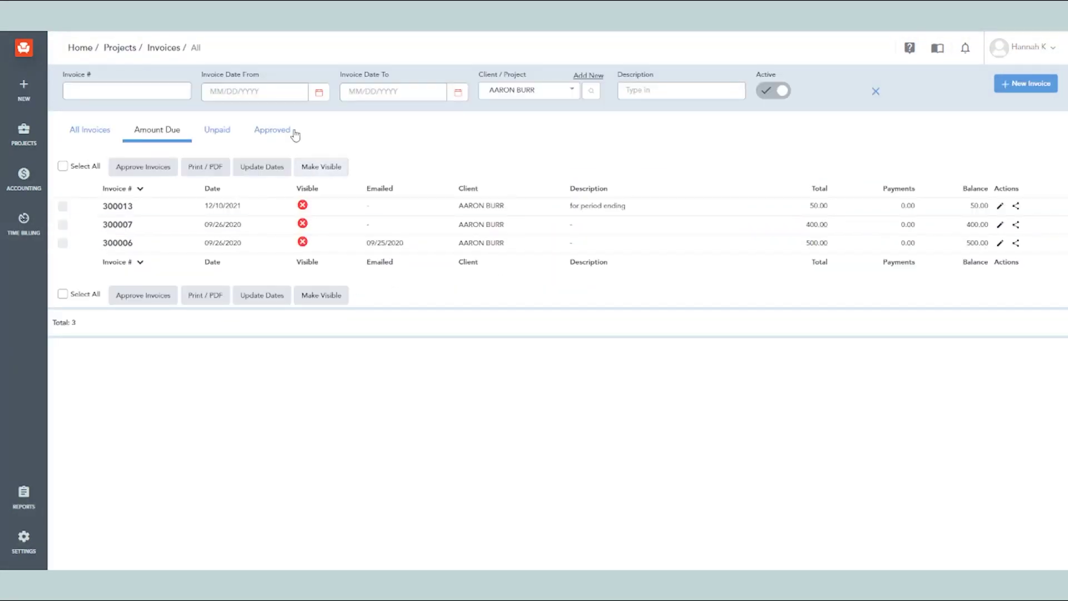
{"action": "left_click", "coordinate": [15, 33]}
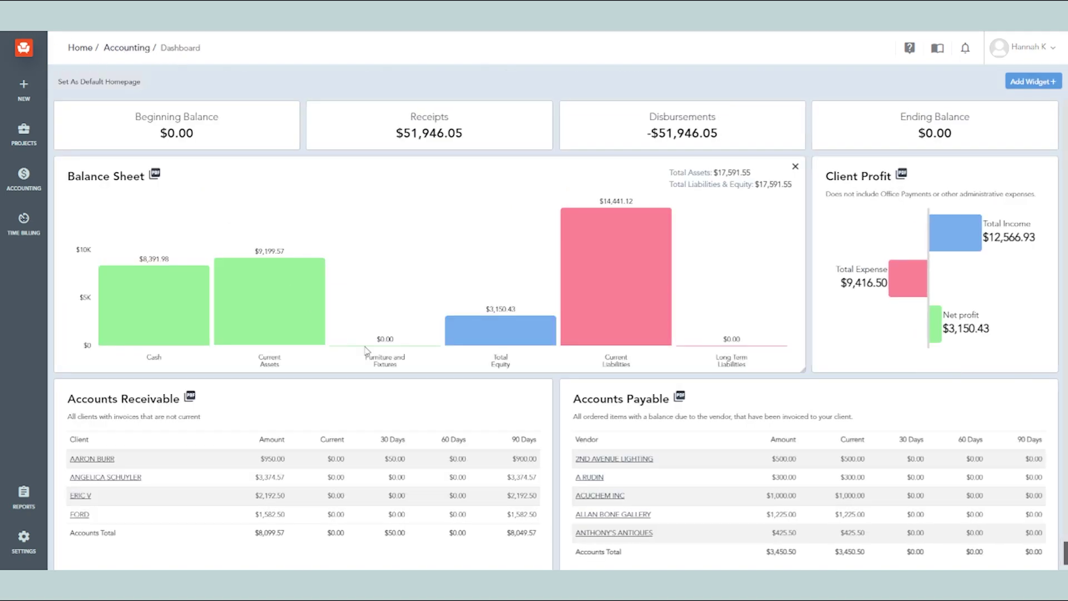
{"action": "left_click", "coordinate": [626, 461]}
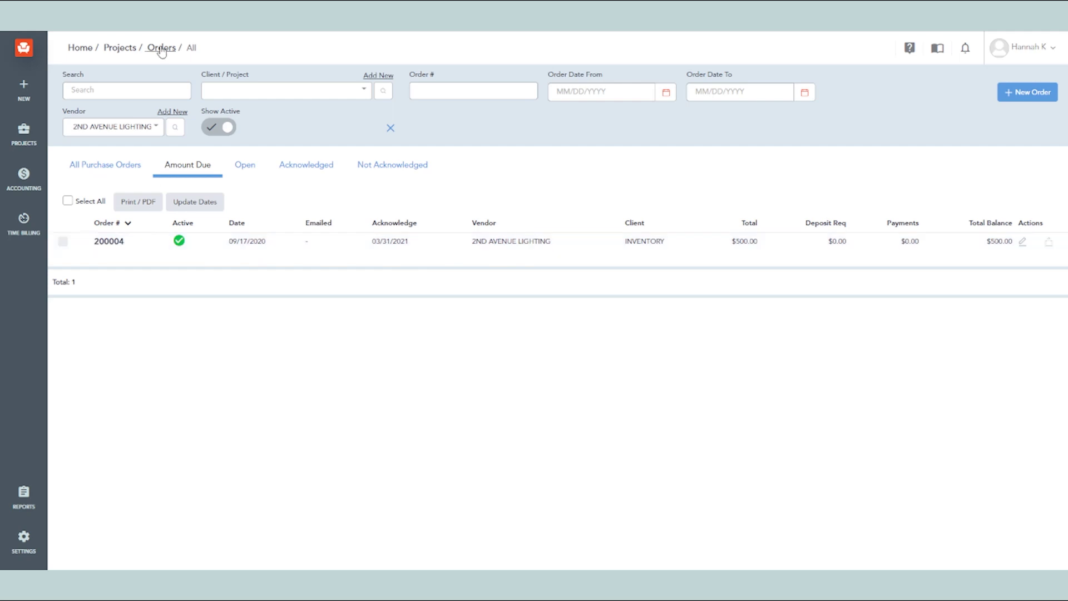
{"action": "key", "text": "alt+Left"}
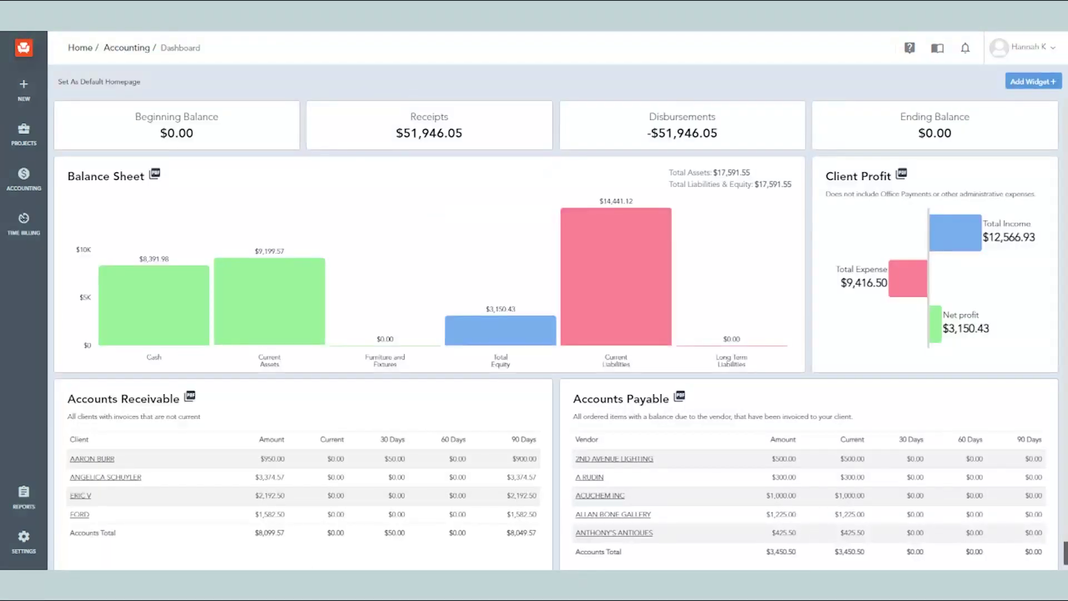